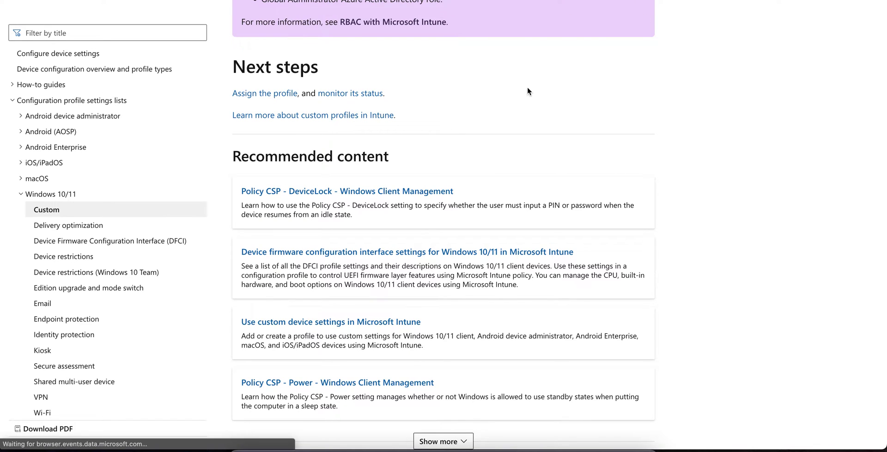
# - Search Google for ESP
pyautogui.hotkey('alt', 'Home')
pyautogui.click(409, 211)
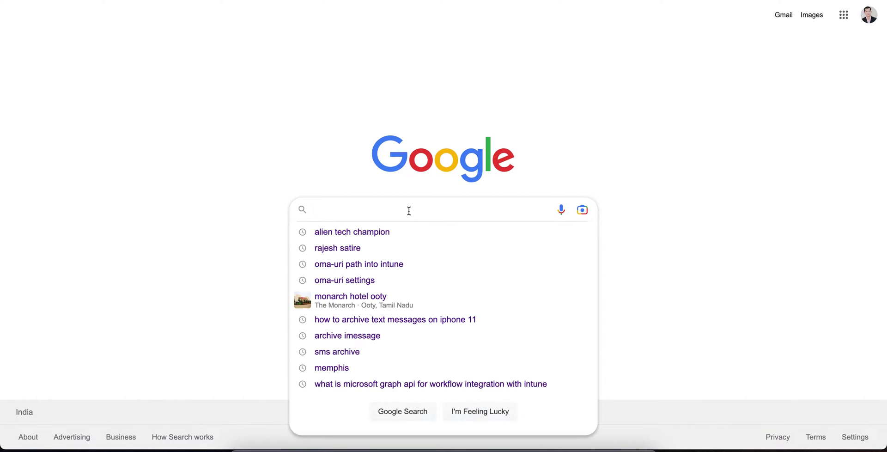
pyautogui.write('ESP')
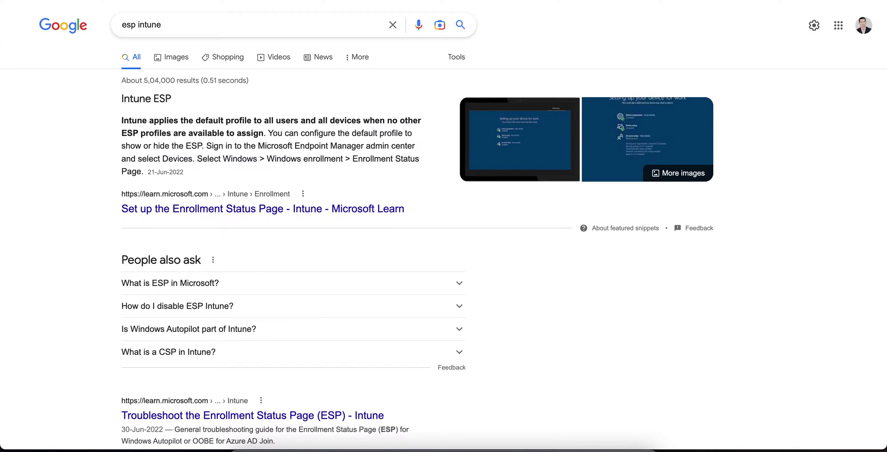
# - Expand 'What is ESP in Microsoft?' and view the ESP device-setup screen images
pyautogui.click(278, 284)
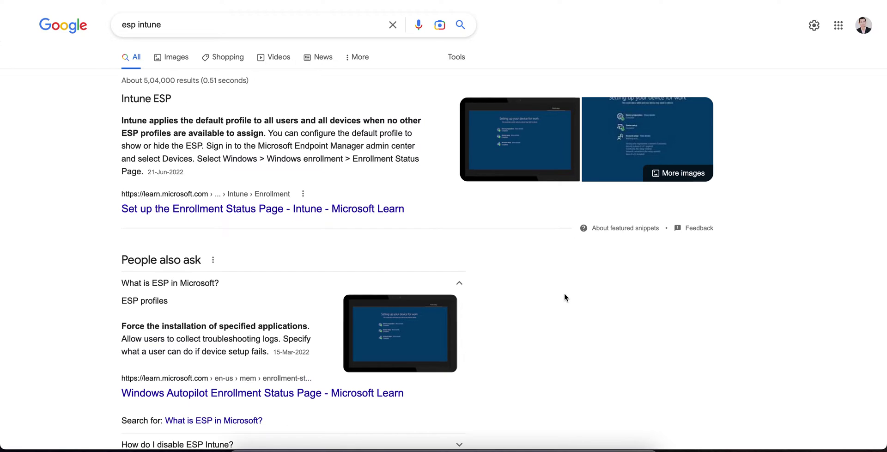
pyautogui.click(670, 149)
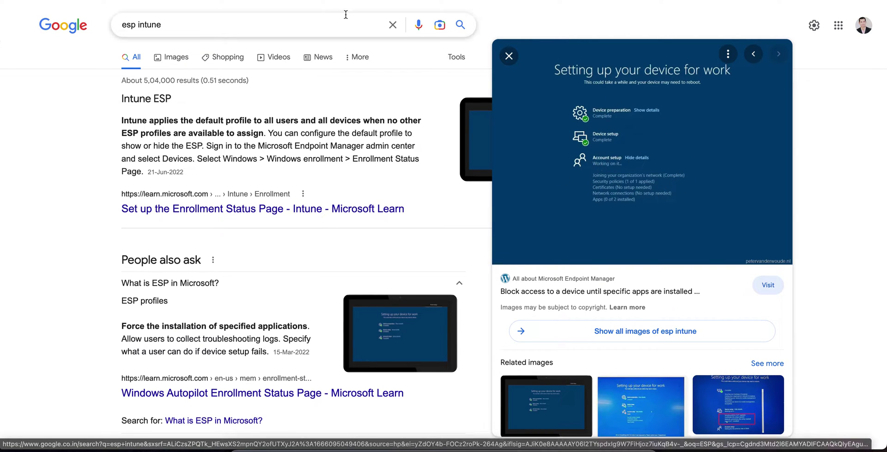
pyautogui.click(670, 403)
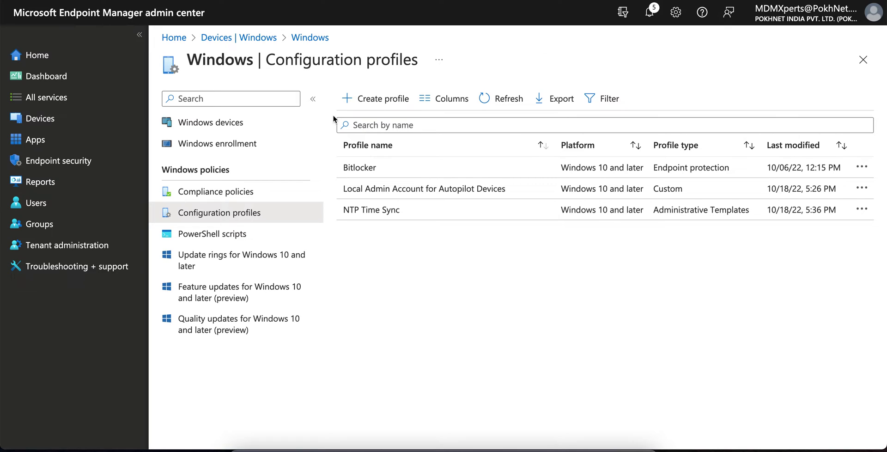
# - Go to Devices > Windows > Configuration profiles and start a new profile
pyautogui.click(80, 117)
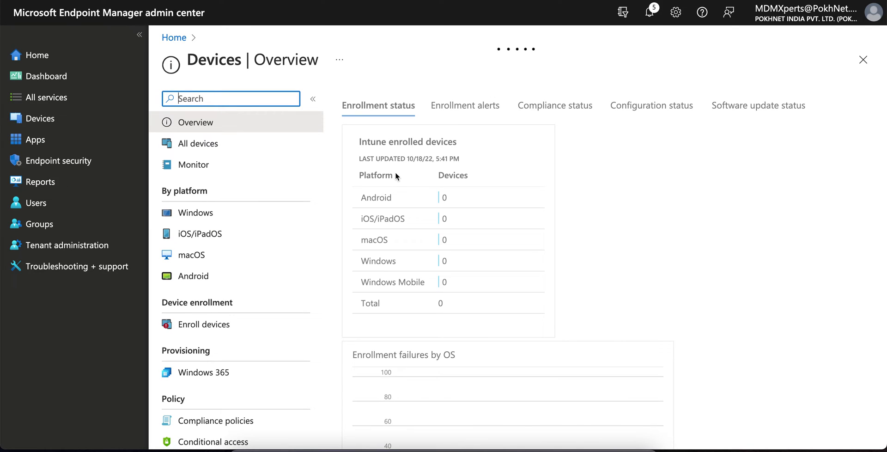
pyautogui.click(248, 212)
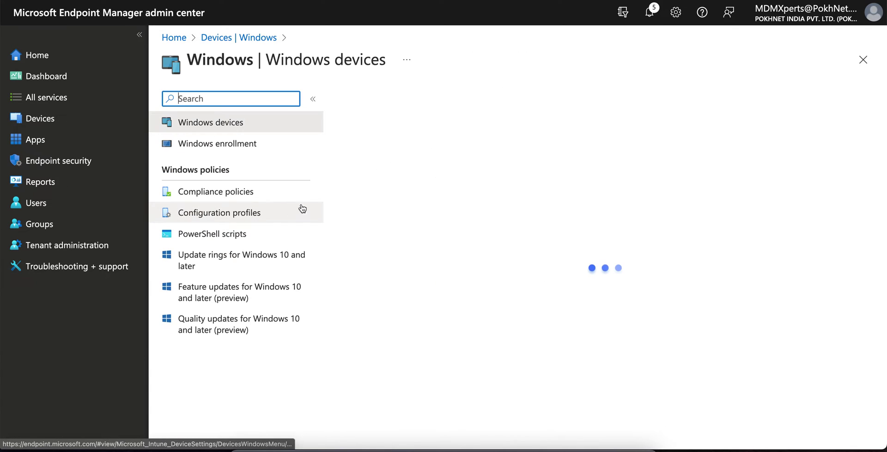
pyautogui.click(291, 211)
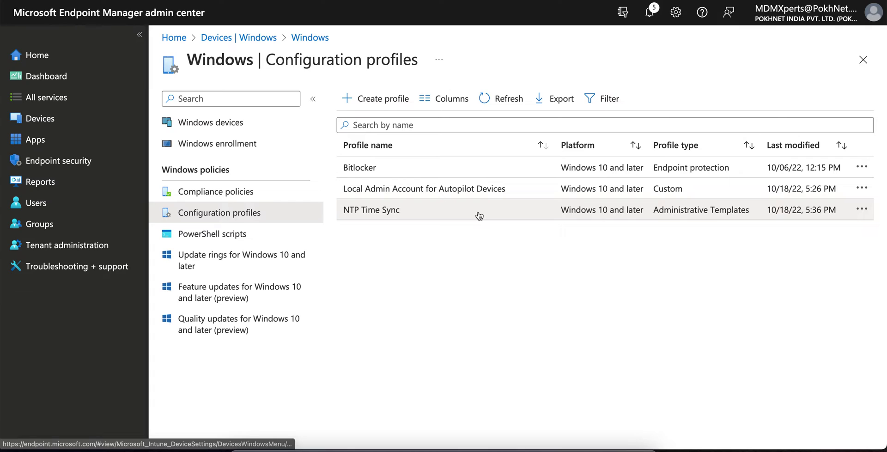
pyautogui.click(396, 102)
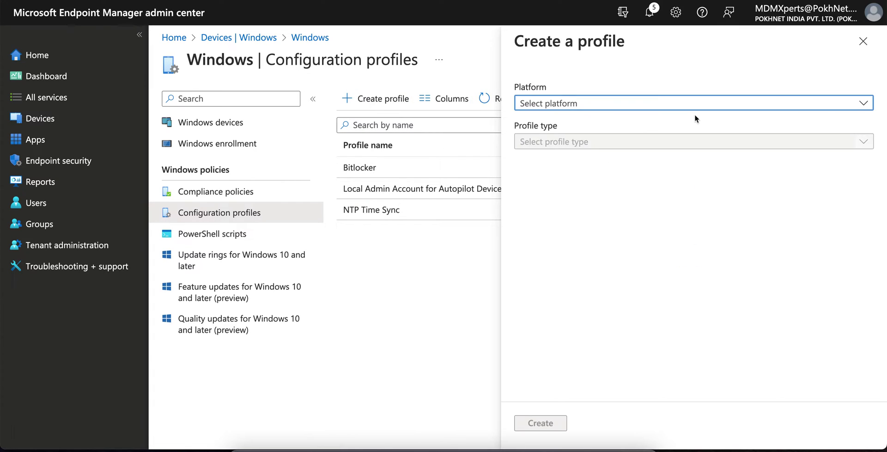
# - Choose platform Windows 10 and later, profile type Templates, and the Custom template
pyautogui.click(645, 103)
pyautogui.click(606, 121)
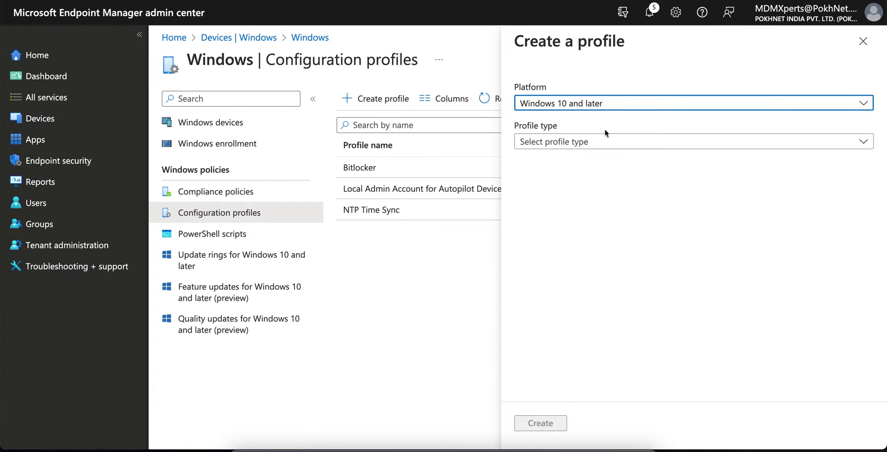
pyautogui.click(611, 140)
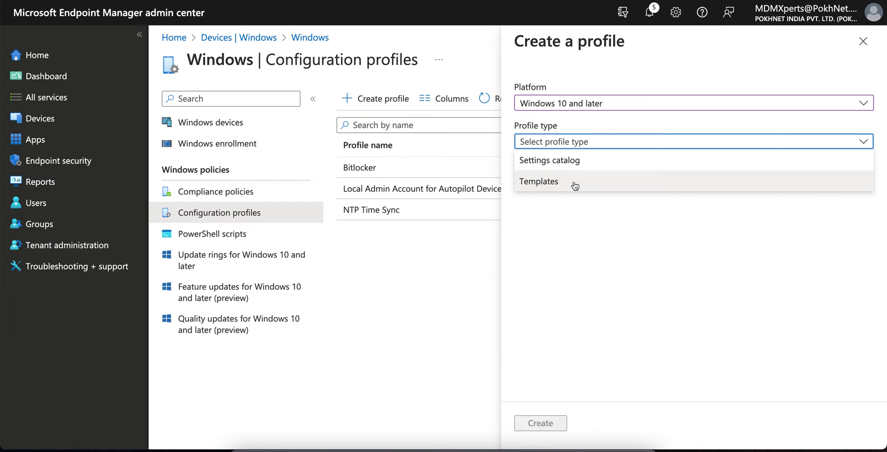
pyautogui.click(575, 186)
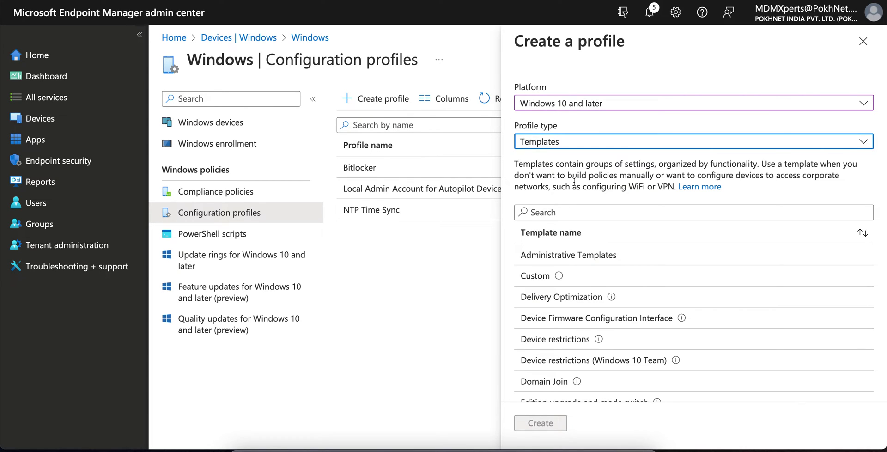
pyautogui.click(560, 276)
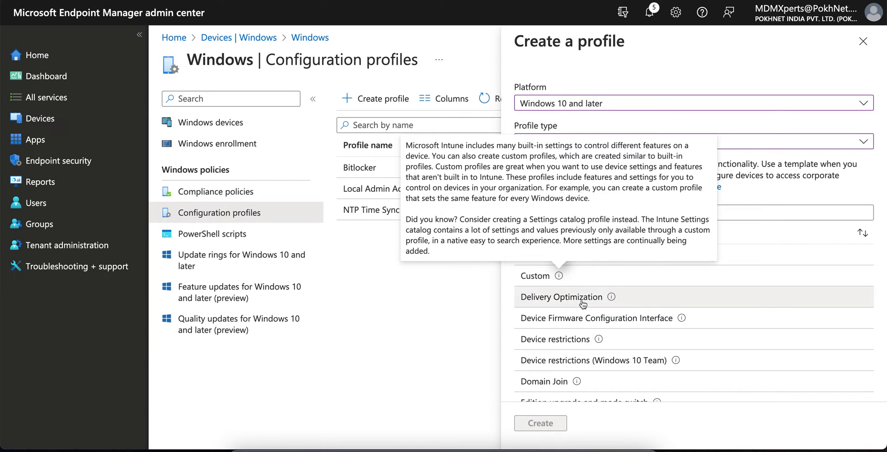
pyautogui.click(544, 279)
# - Create the Custom profile and name it 'Disable User ESP'
pyautogui.click(543, 424)
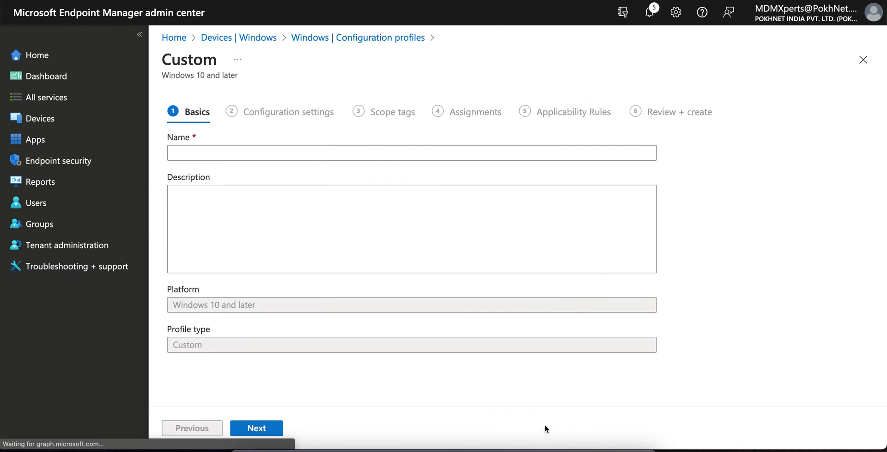
pyautogui.click(375, 140)
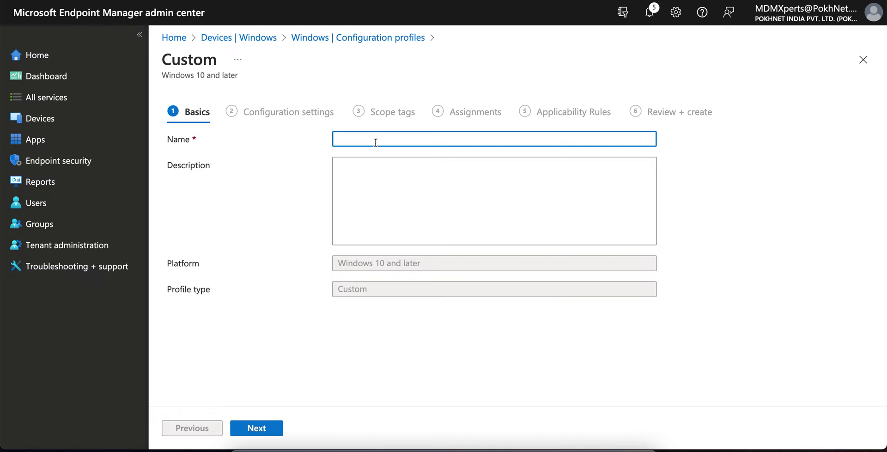
pyautogui.write('Disable User ESP')
pyautogui.click(424, 162)
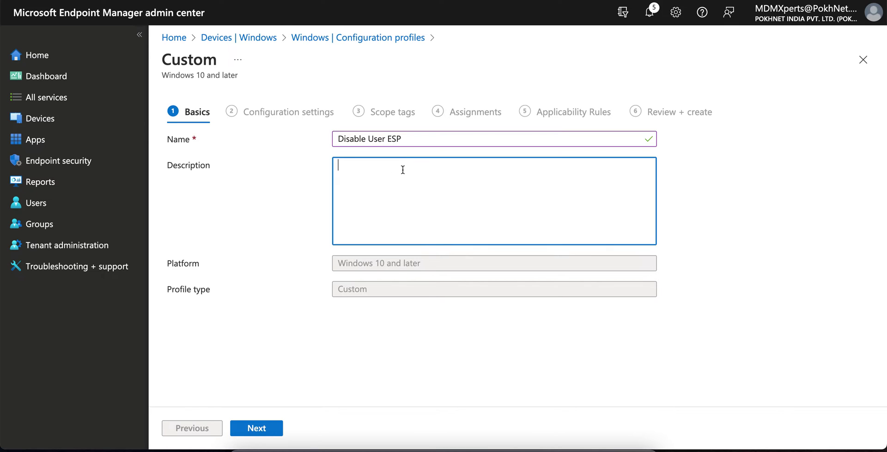
# - Continue to Configuration settings and add a new OMA-URI setting row
pyautogui.click(261, 428)
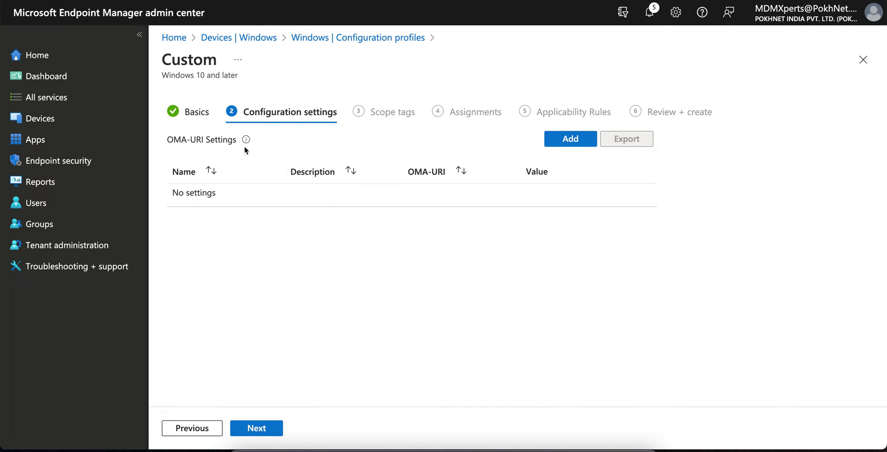
pyautogui.moveTo(245, 145)
pyautogui.click(566, 142)
# - Name the new OMA-URI setting 'Skipuserstatuspage', leaving description and OMA-URI for next
pyautogui.click(749, 83)
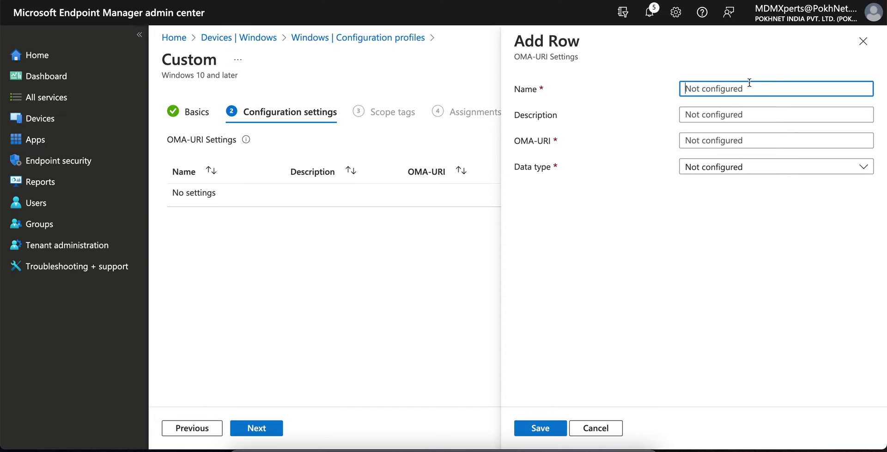
pyautogui.write('Skipuserstatuspage')
pyautogui.click(712, 112)
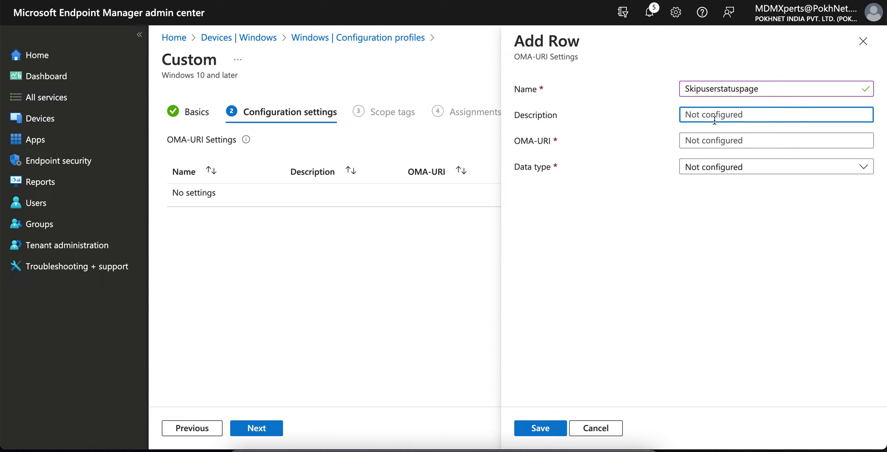
pyautogui.click(693, 141)
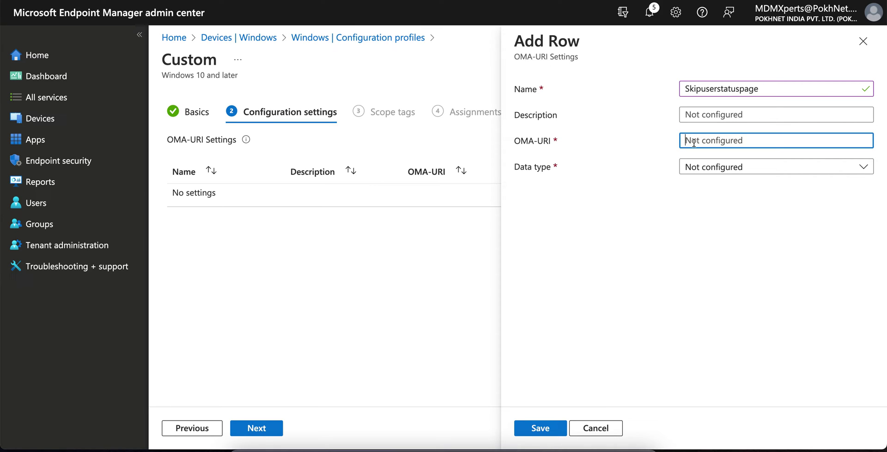
# - Enter the DMClient OMA-URI path ending in Status/SkipuserStatuspage, make it Boolean True, and save
pyautogui.write('./Vendor/MSFT/')
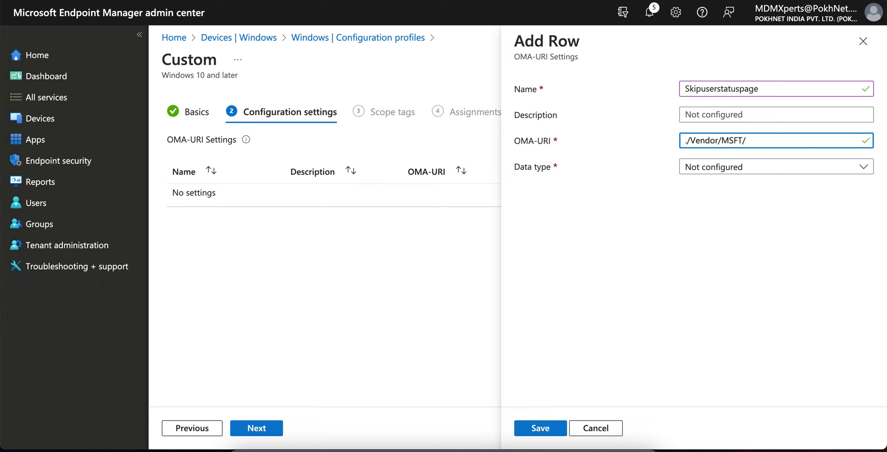
pyautogui.write('DMClient/provider/MS')
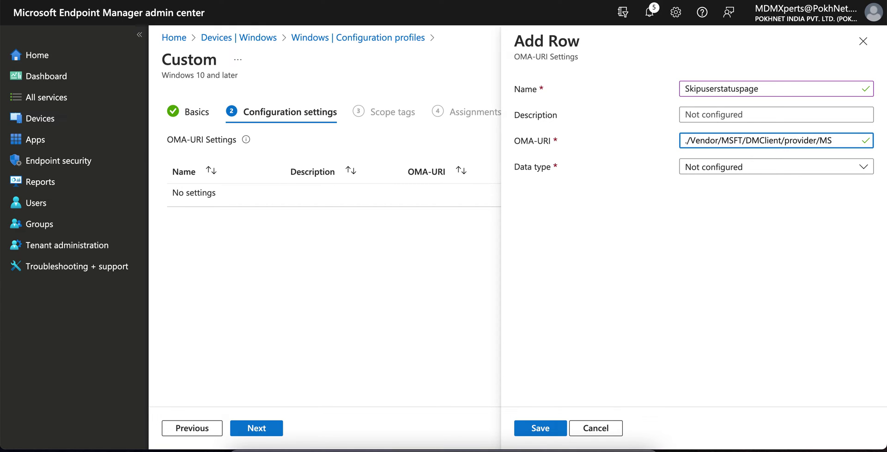
pyautogui.write(' DM server')
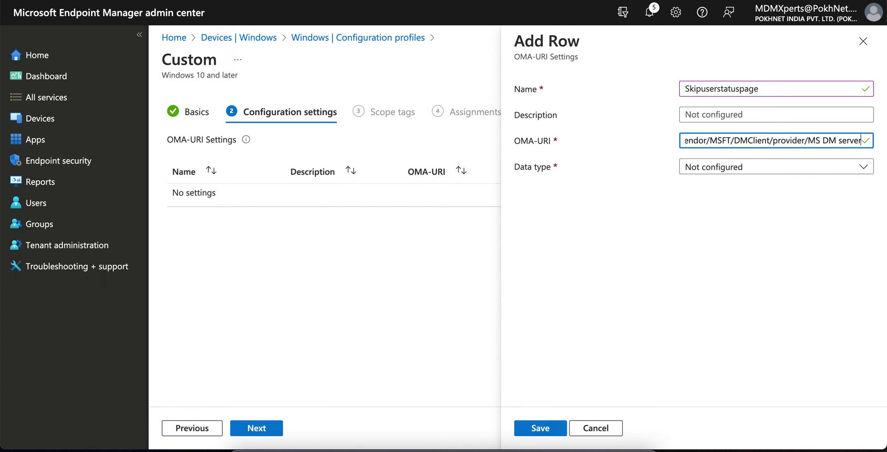
pyautogui.write('/Fi')
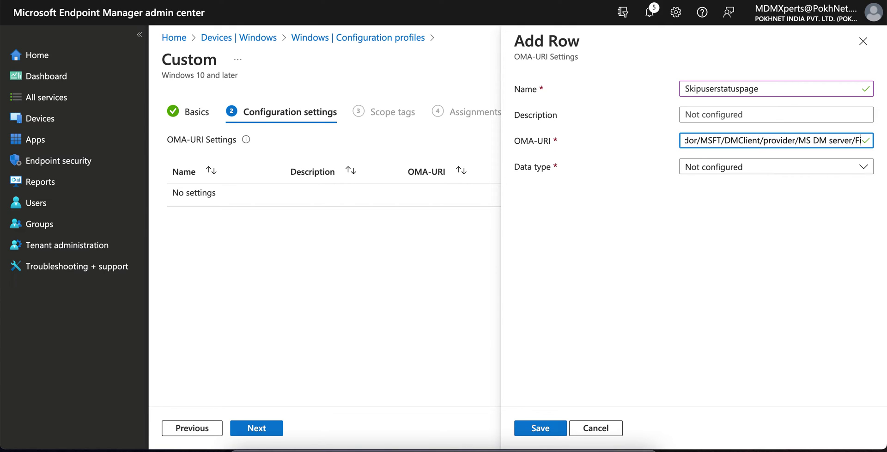
pyautogui.write('rstSyn')
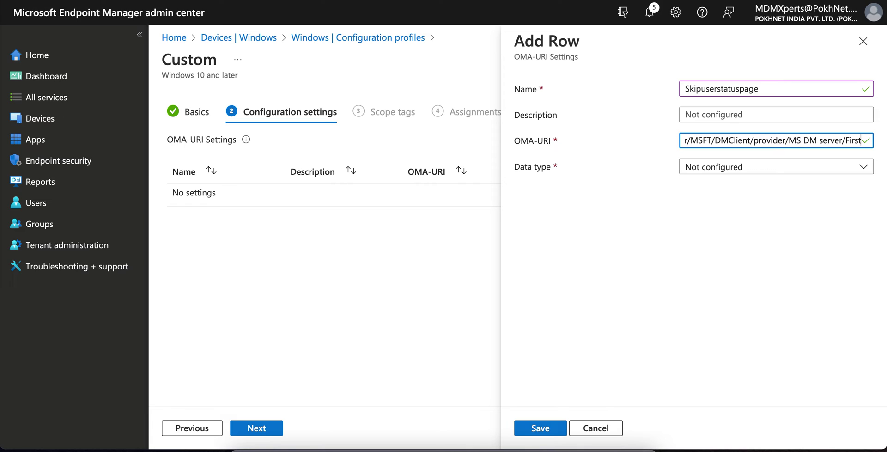
pyautogui.write('Status')
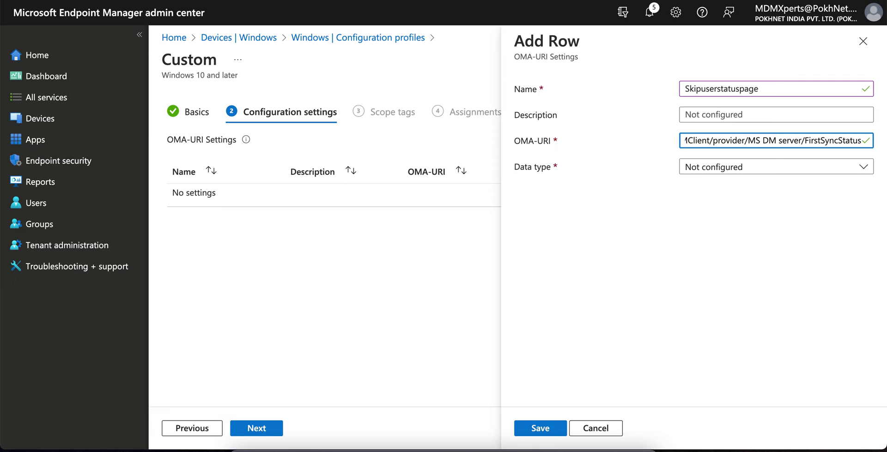
pyautogui.write('/')
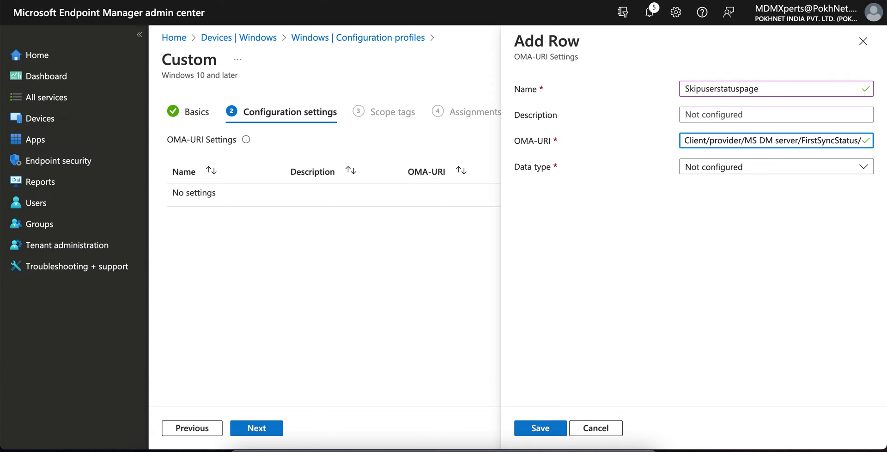
pyautogui.write('Skip')
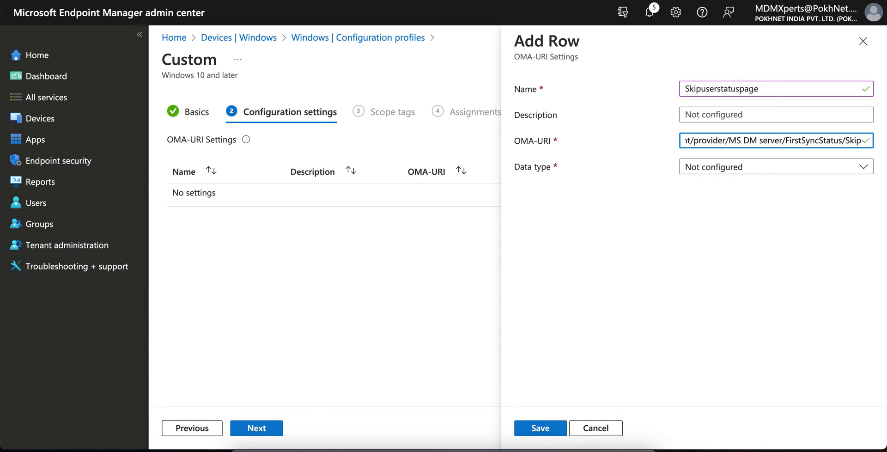
pyautogui.write('user')
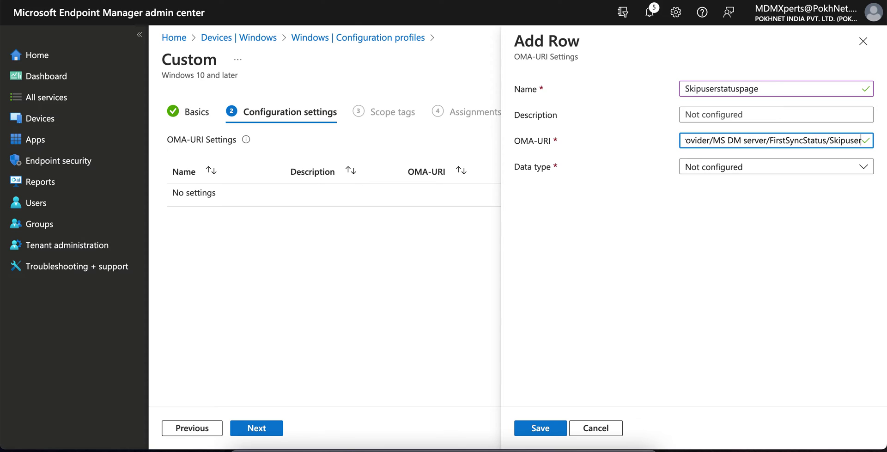
pyautogui.write('Statu')
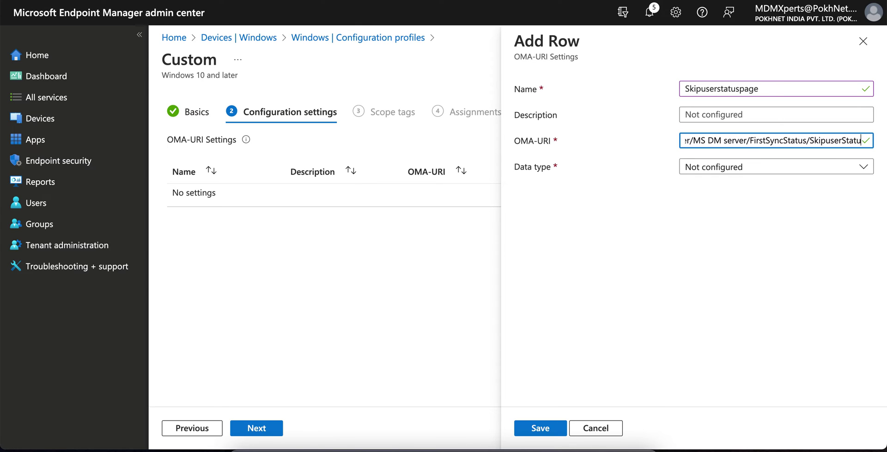
pyautogui.write('s')
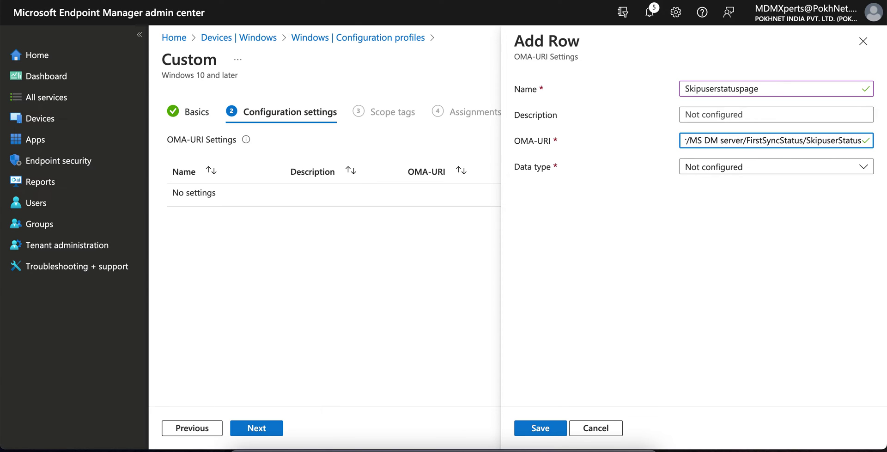
pyautogui.write('page')
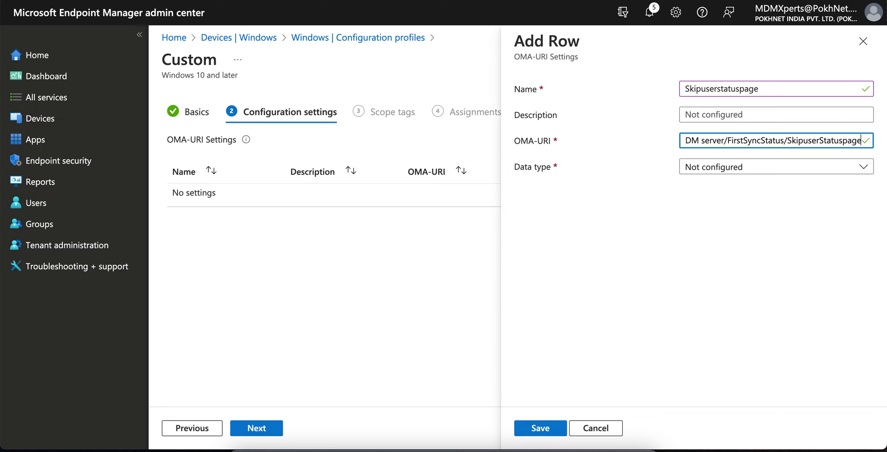
pyautogui.click(758, 166)
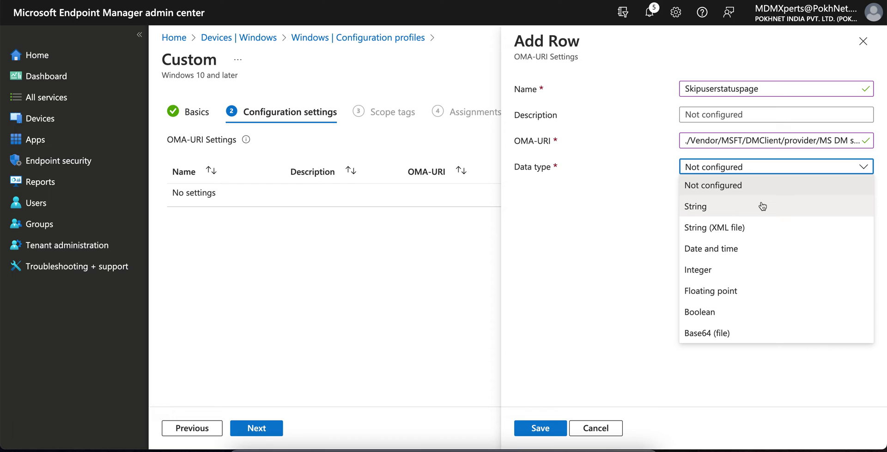
pyautogui.click(712, 313)
pyautogui.click(718, 203)
pyautogui.click(720, 220)
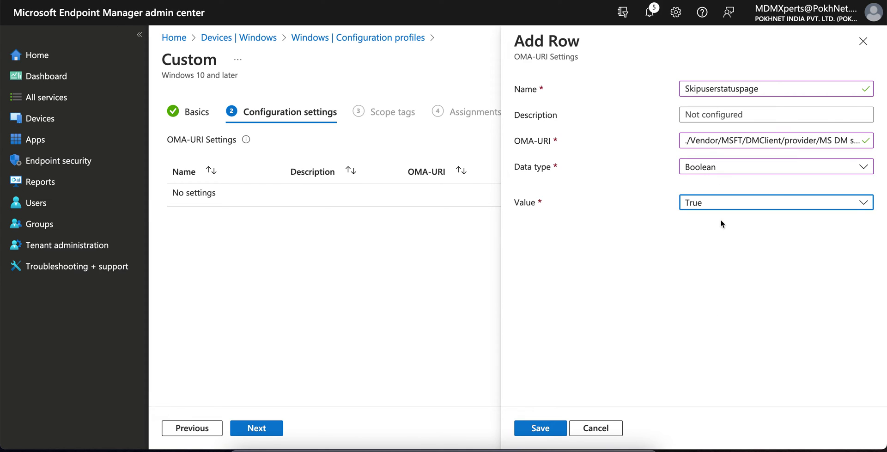
pyautogui.click(706, 232)
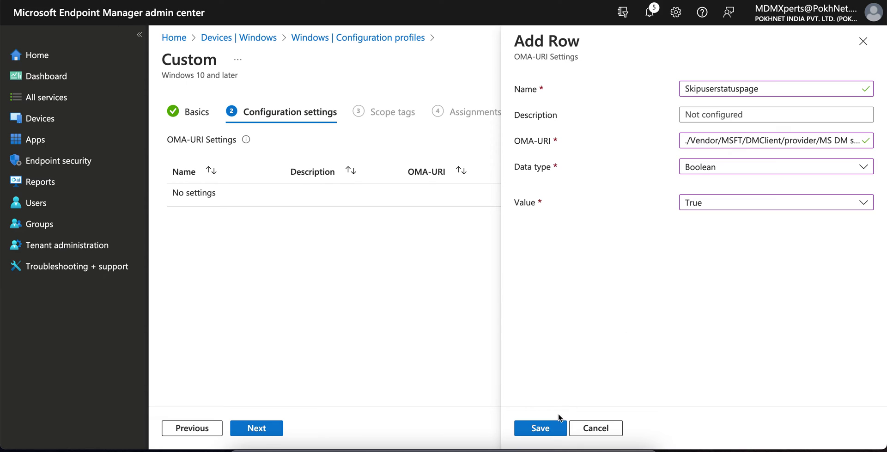
pyautogui.click(541, 428)
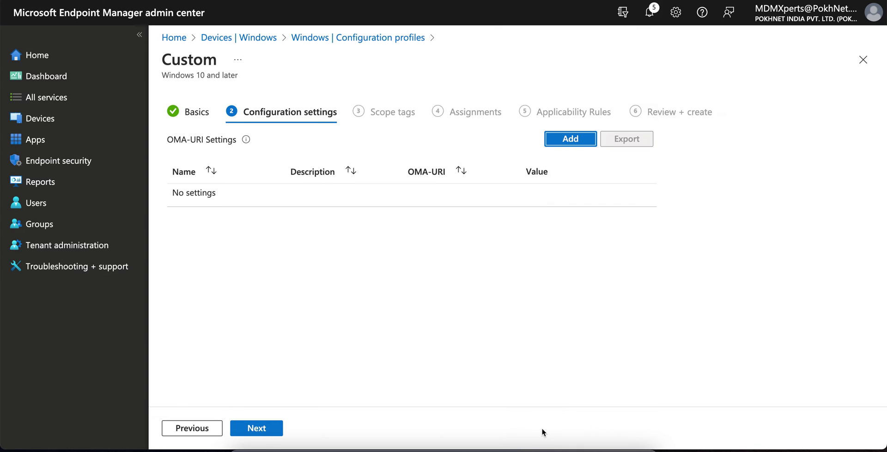
pyautogui.click(259, 429)
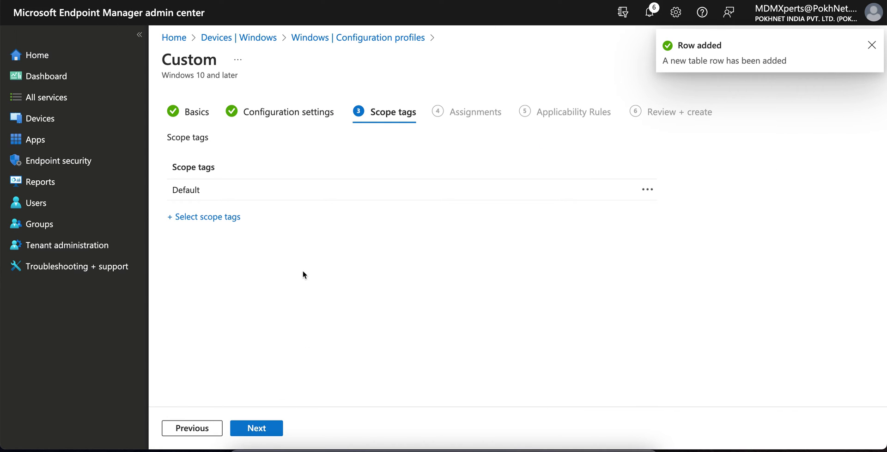
# - Skip past Scope tags and assign the profile to all devices
pyautogui.click(277, 423)
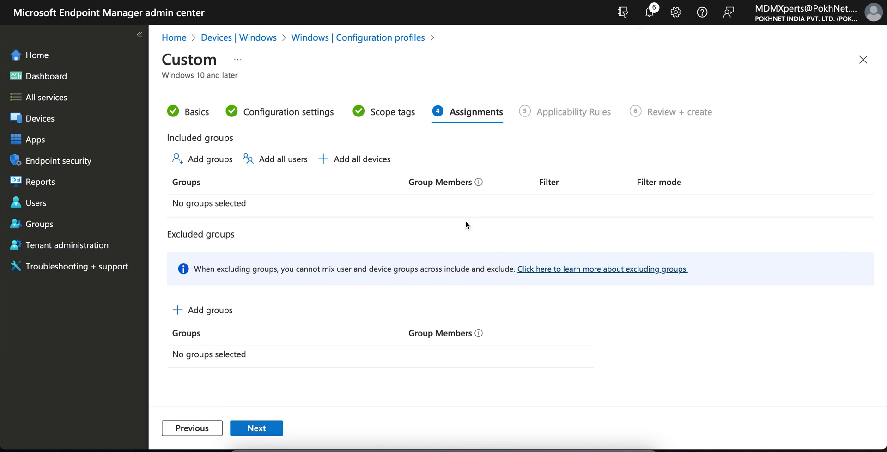
pyautogui.click(363, 165)
pyautogui.click(277, 426)
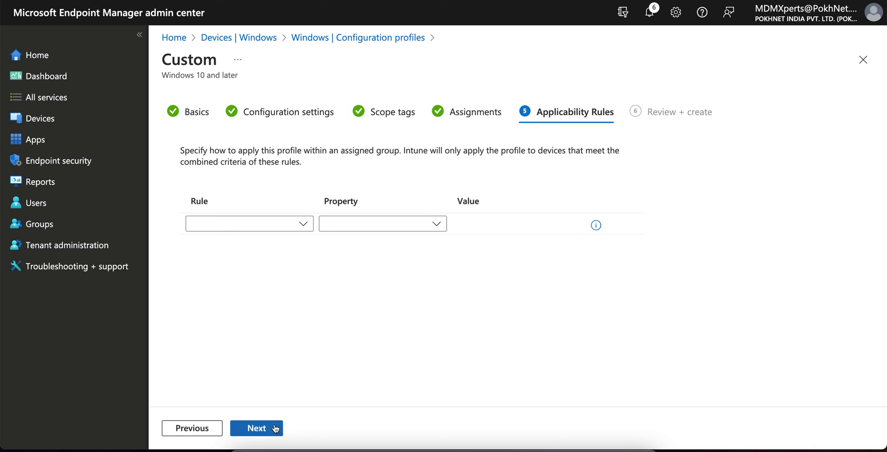
# - Add an applicability rule: assign profile if OS edition is Windows 10/11 Enterprise
pyautogui.click(302, 227)
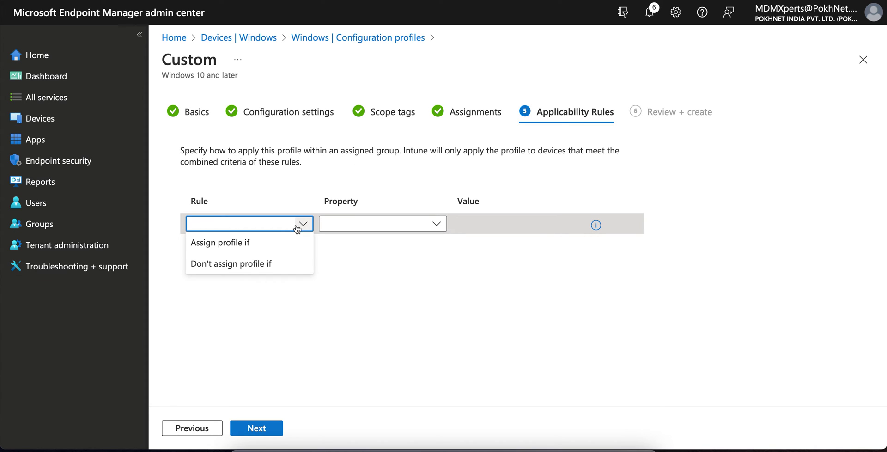
pyautogui.click(266, 246)
pyautogui.click(380, 227)
pyautogui.click(376, 245)
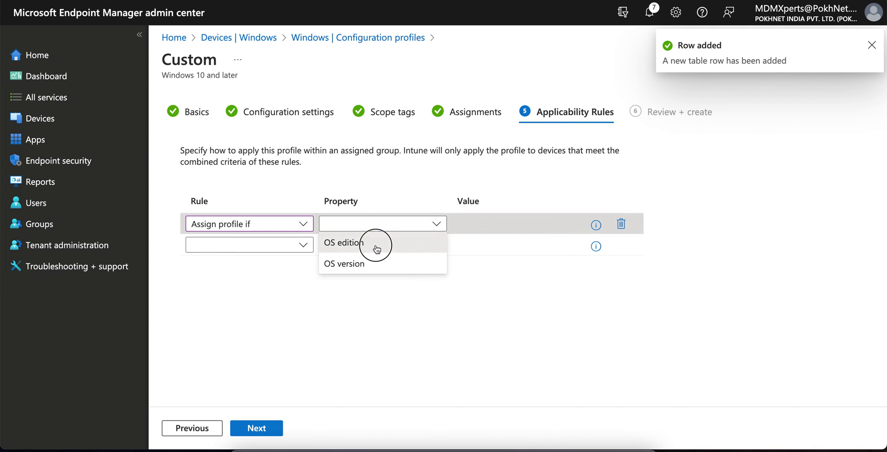
pyautogui.click(509, 224)
pyautogui.click(464, 265)
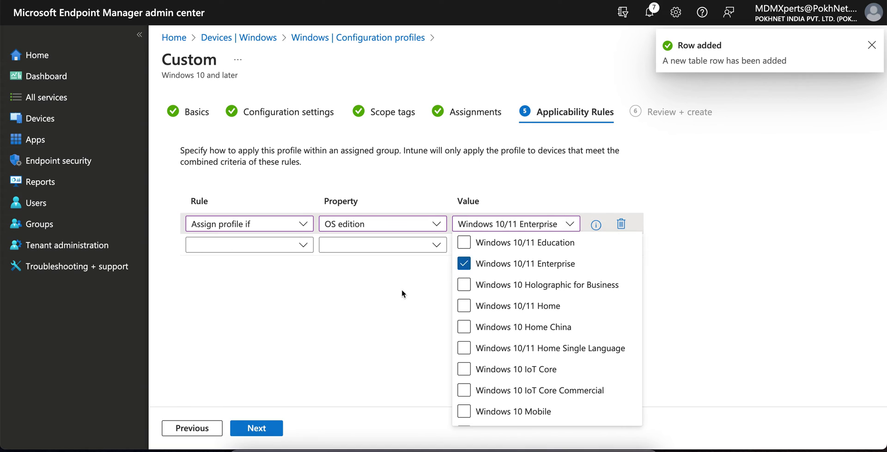
pyautogui.click(401, 290)
pyautogui.click(276, 430)
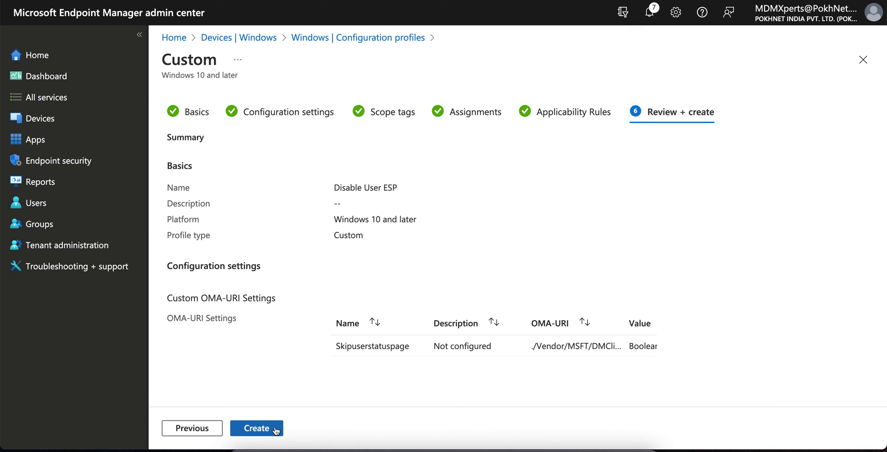
# - Create the Disable User ESP profile and refresh the configuration profiles list
pyautogui.click(276, 430)
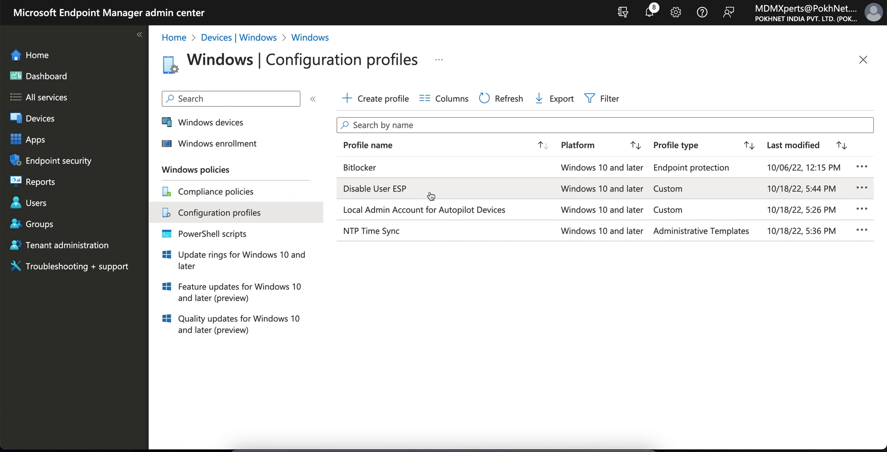
pyautogui.click(504, 99)
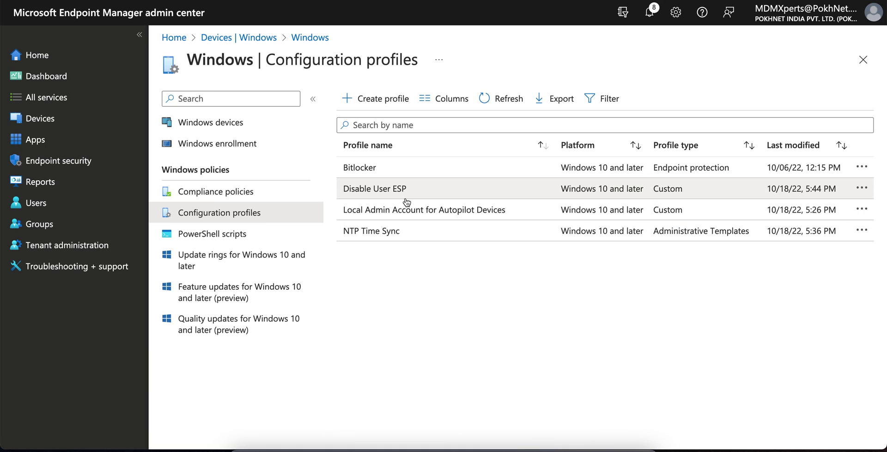